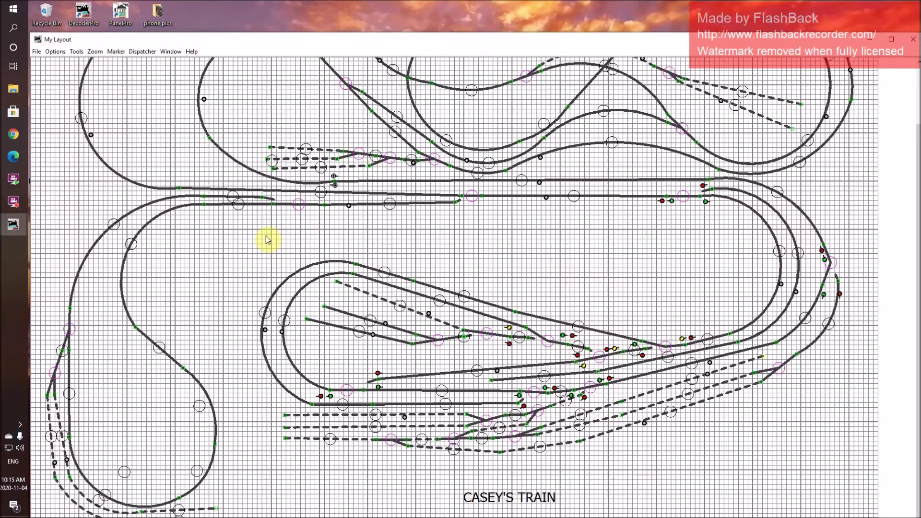
Search 'jmri' in a new web browser window, then close the browser.
{"action": "left_click", "coordinate": [14, 136]}
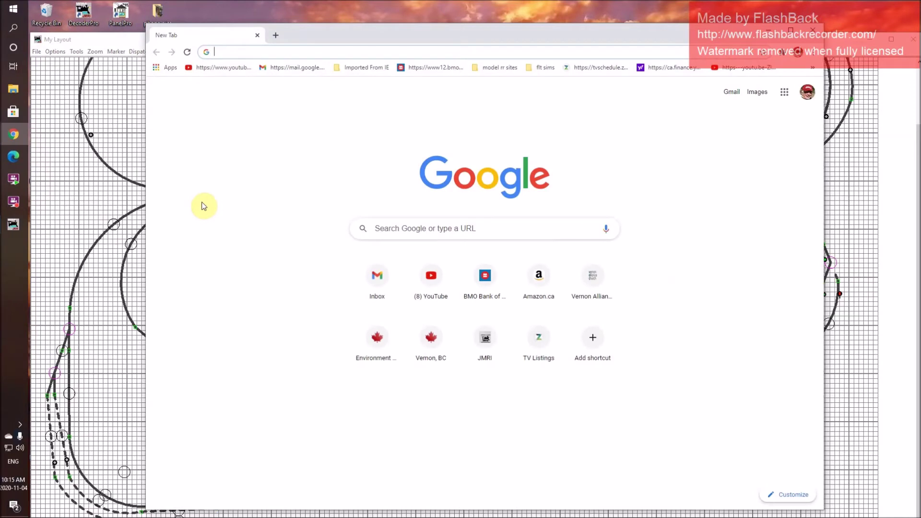
{"action": "type", "text": "jmri.org"}
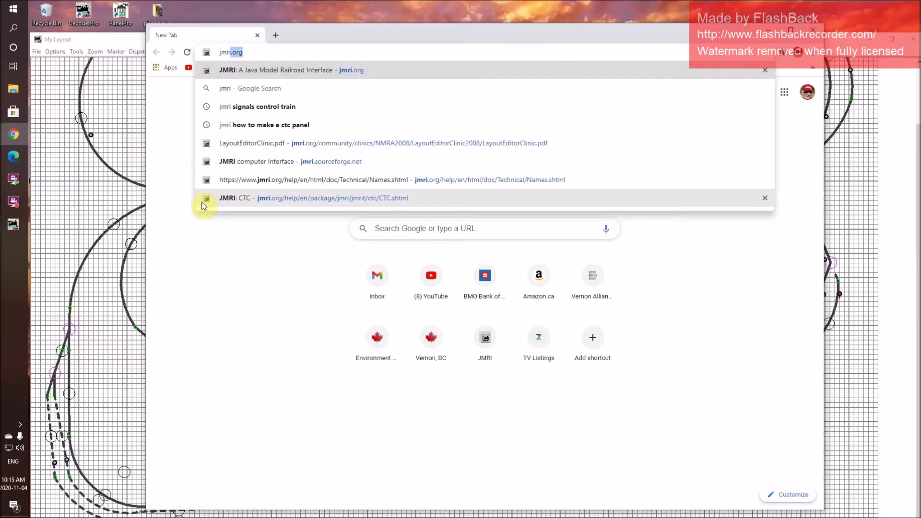
{"action": "key", "text": "Return"}
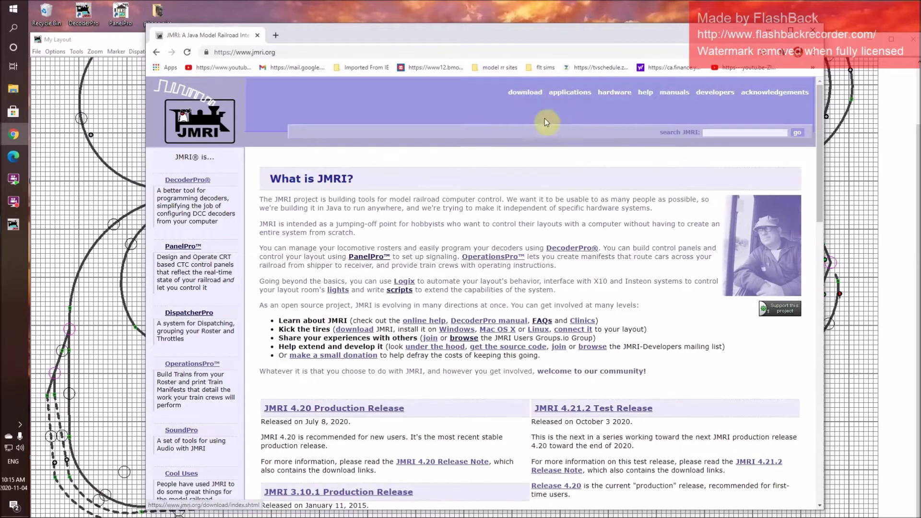
{"action": "left_click", "coordinate": [813, 31]}
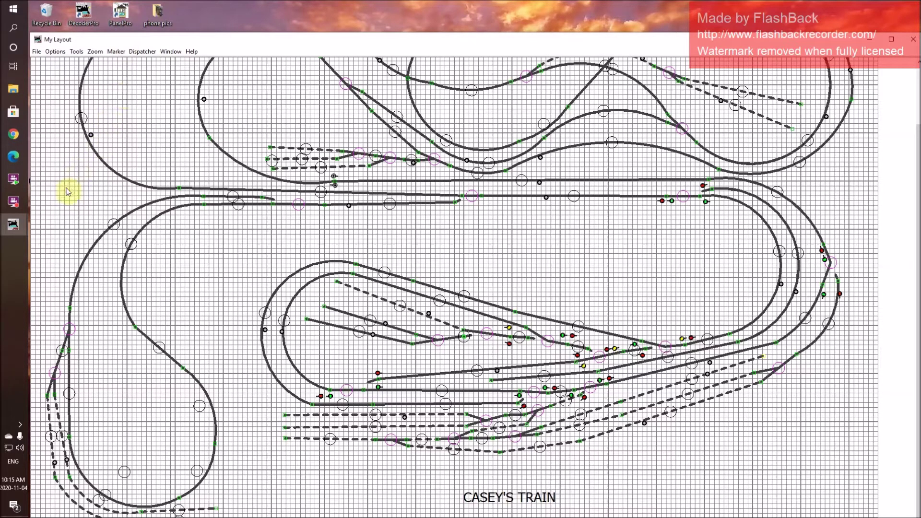
Bring the PanelPro main window forward and show the New Panel type choices.
{"action": "mouse_move", "coordinate": [15, 226]}
{"action": "left_click", "coordinate": [42, 230]}
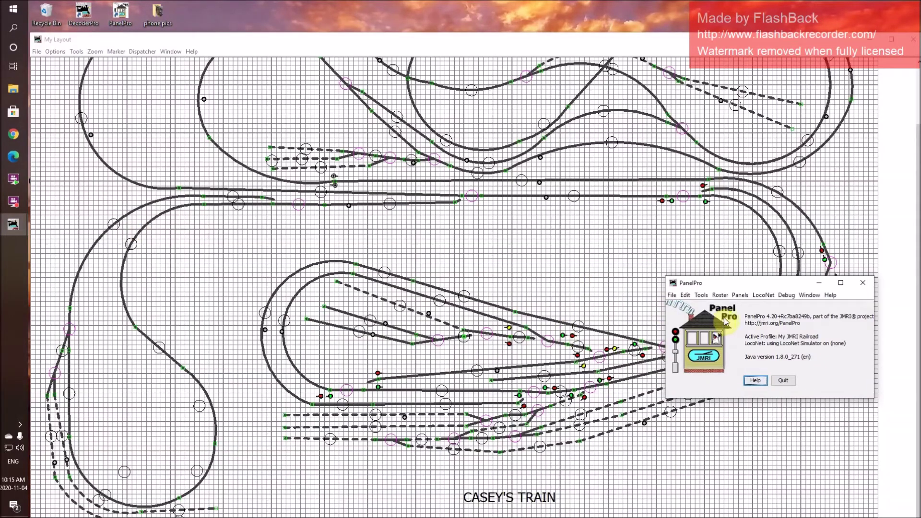
{"action": "left_click", "coordinate": [742, 297]}
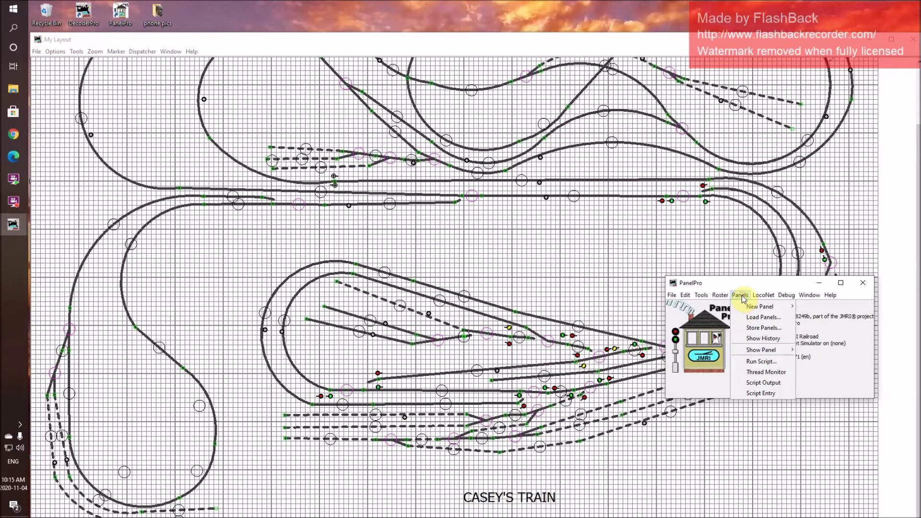
{"action": "mouse_move", "coordinate": [752, 311]}
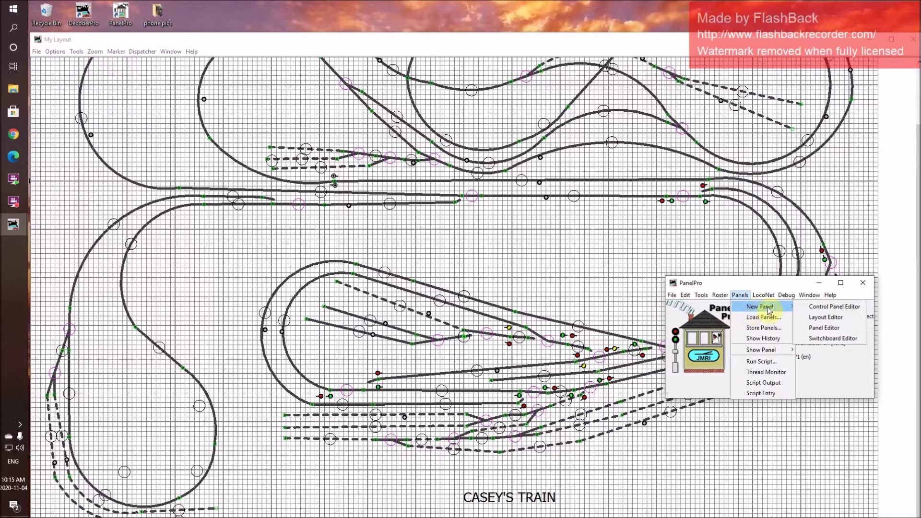
Create a blank Layout Editor panel, My Layout 2, and look through its Tools menu.
{"action": "left_click", "coordinate": [826, 318]}
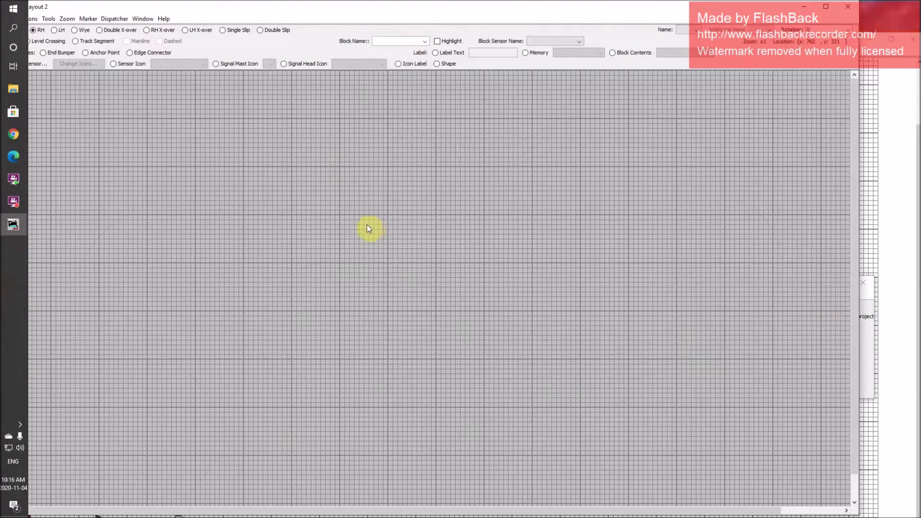
{"action": "left_click", "coordinate": [49, 19]}
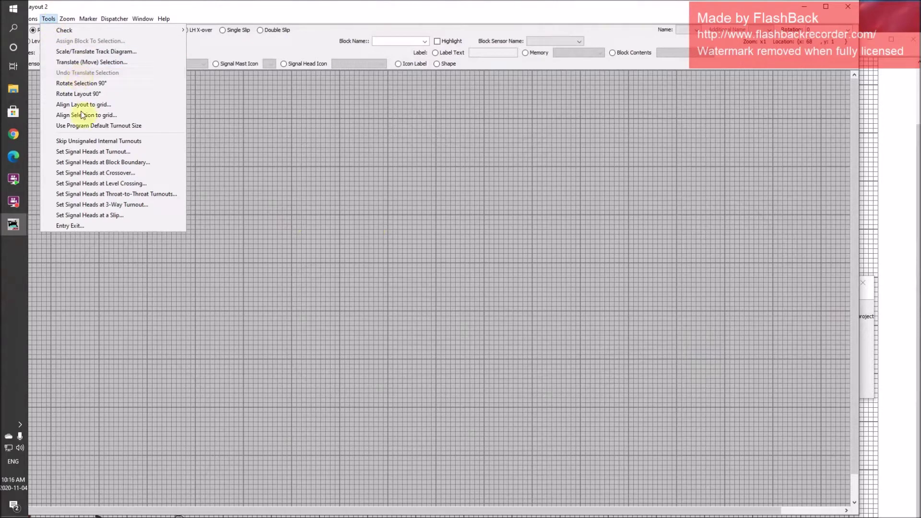
{"action": "left_click", "coordinate": [266, 154]}
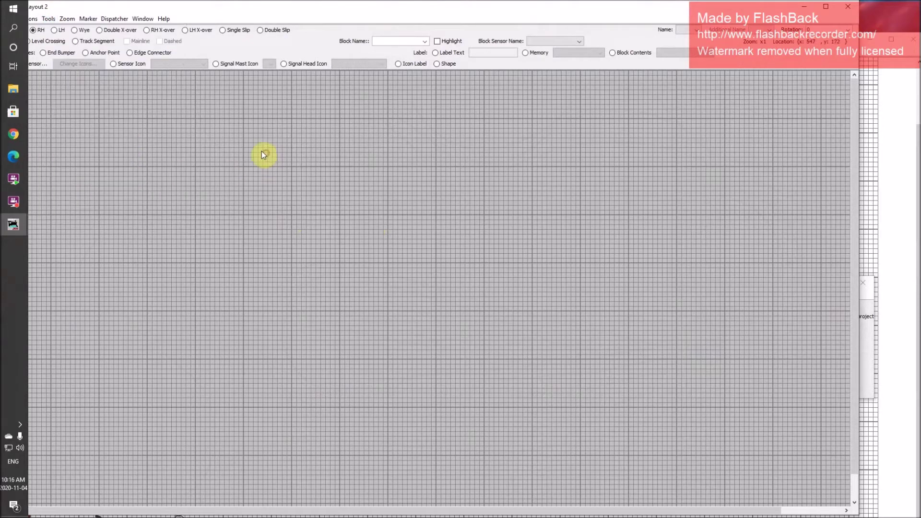
{"action": "left_click_drag", "start_coordinate": [200, 12], "coordinate": [238, 16]}
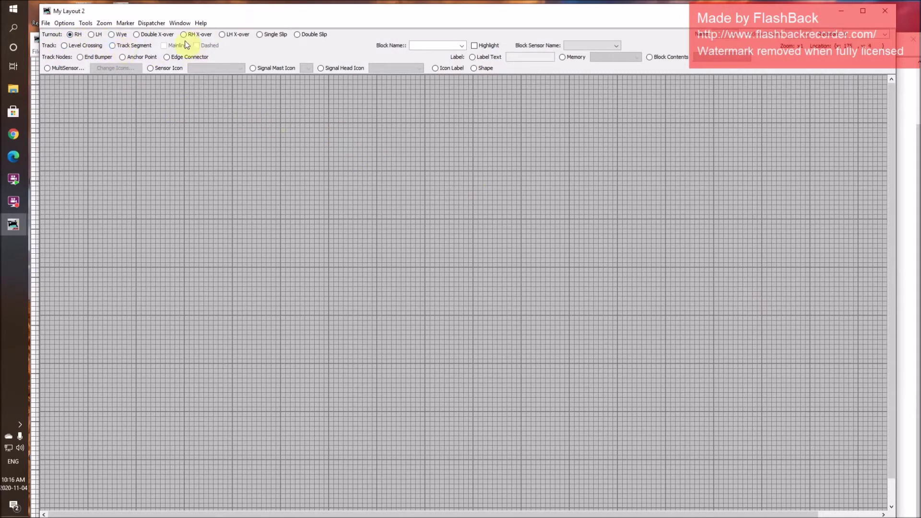
Close My Layout 2 and confirm deleting the panel.
{"action": "left_click", "coordinate": [887, 11]}
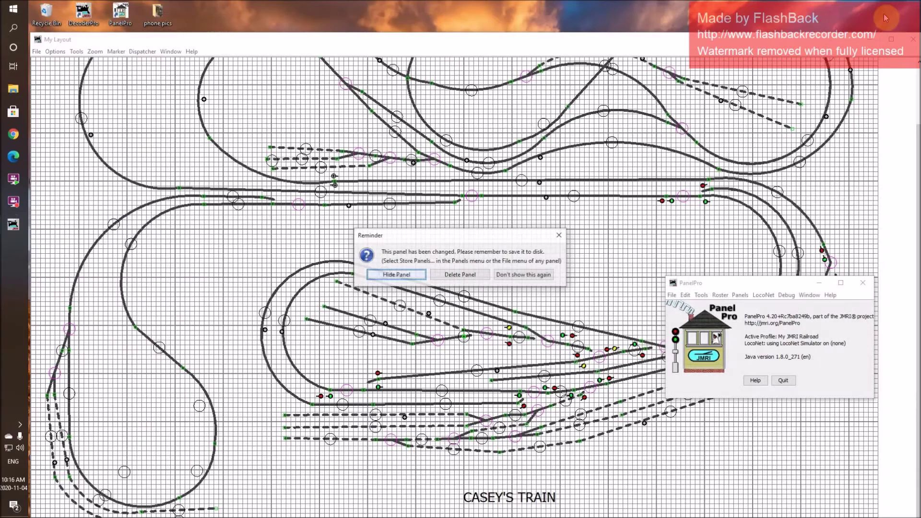
{"action": "left_click", "coordinate": [464, 276]}
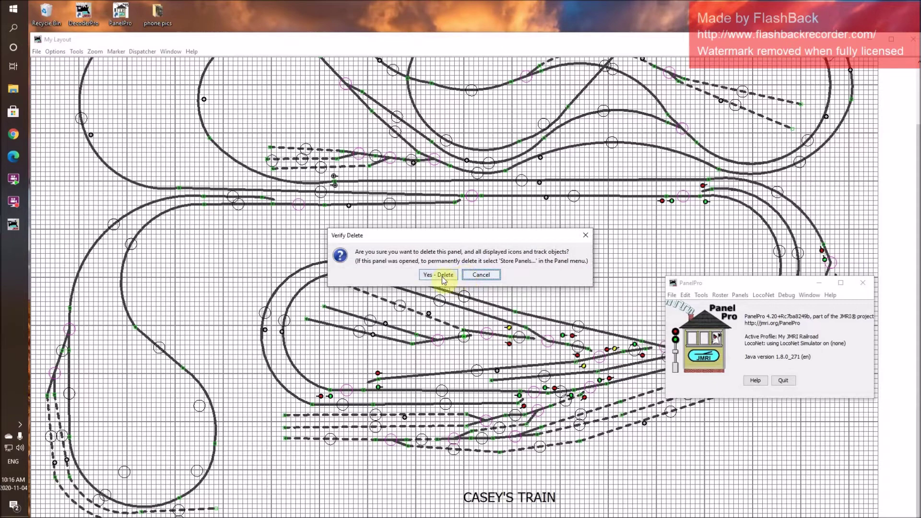
{"action": "left_click", "coordinate": [440, 277]}
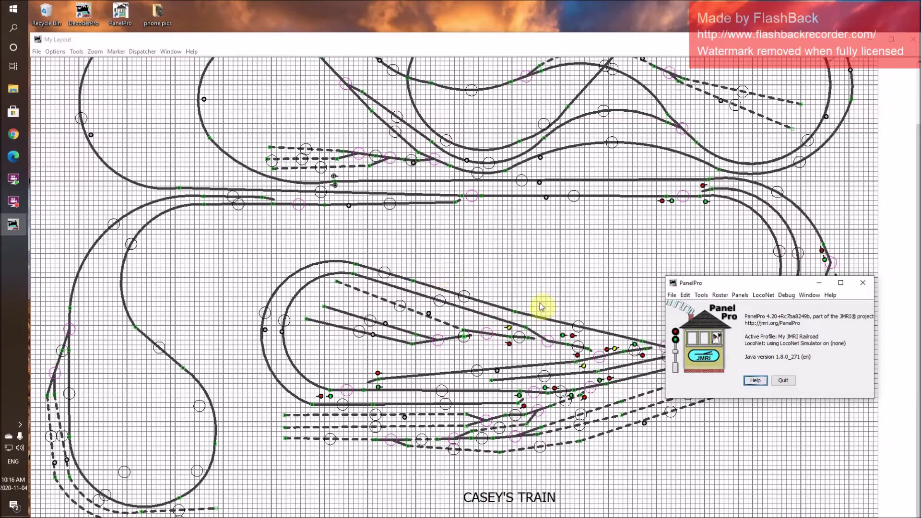
From the PanelPro main window, open the Blocks table via Tools > Tables > Blocks.
{"action": "left_click", "coordinate": [580, 270]}
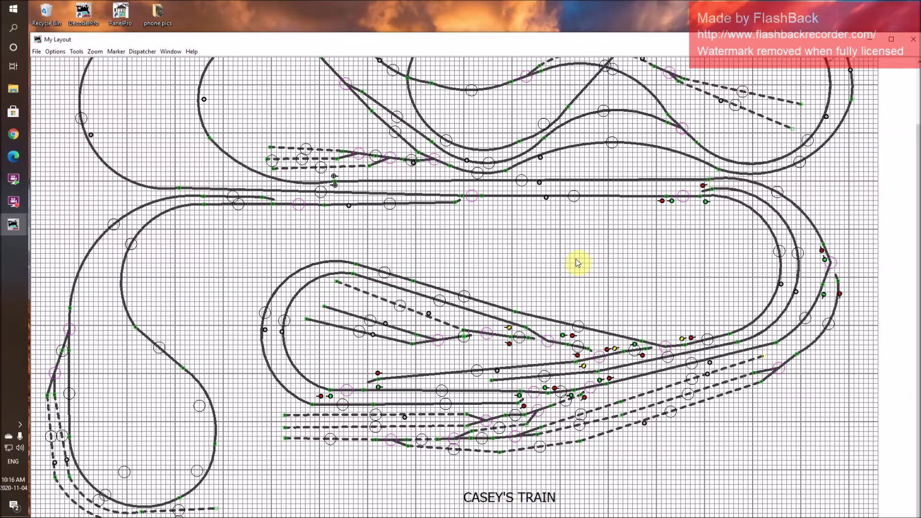
{"action": "mouse_move", "coordinate": [7, 229]}
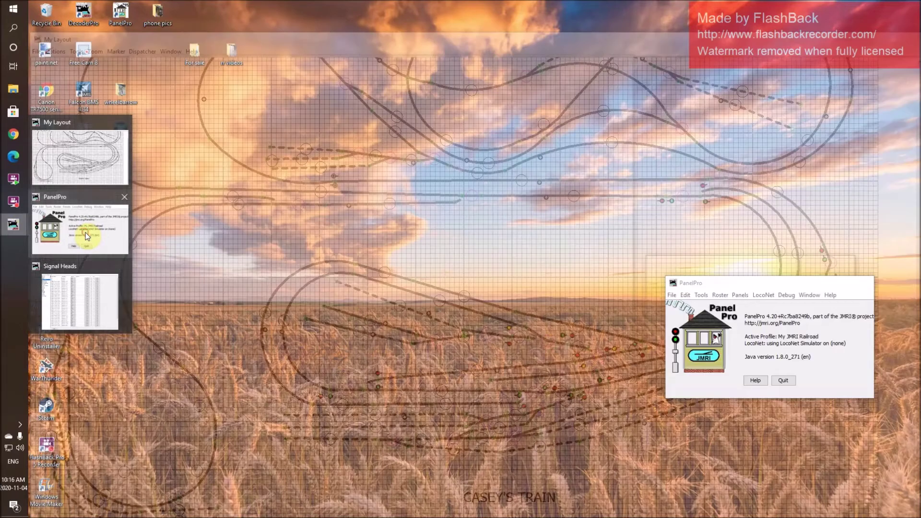
{"action": "left_click", "coordinate": [87, 235]}
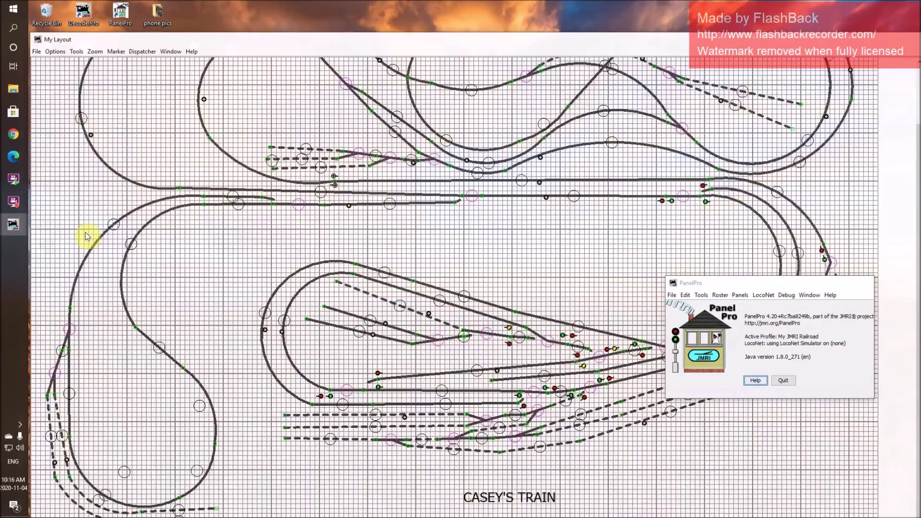
{"action": "left_click", "coordinate": [704, 296]}
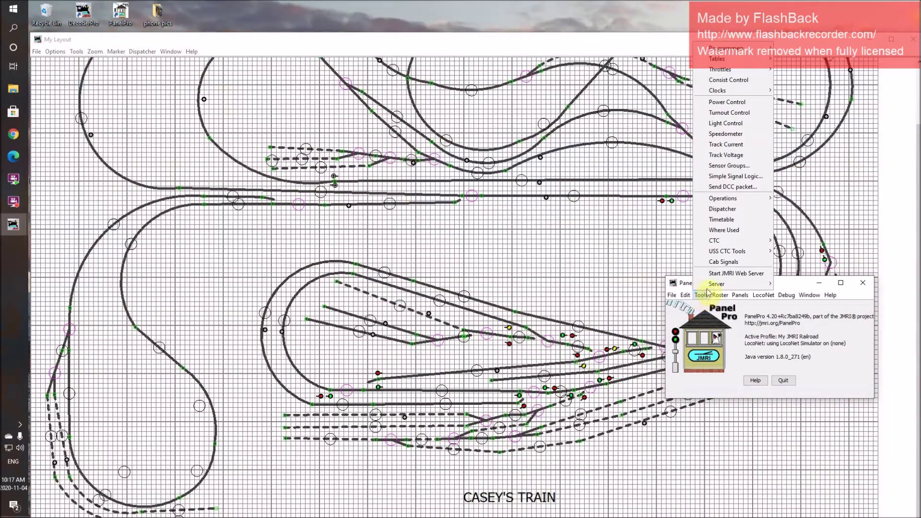
{"action": "mouse_move", "coordinate": [758, 62]}
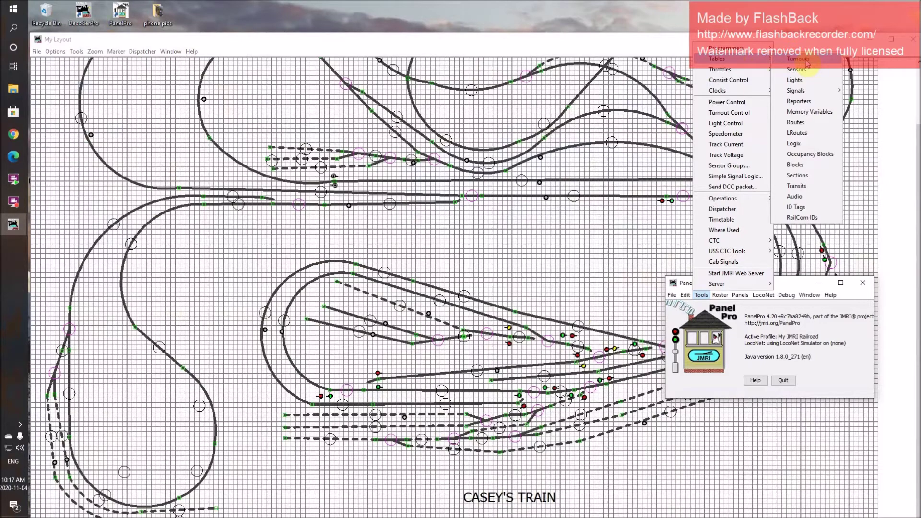
{"action": "left_click", "coordinate": [800, 168]}
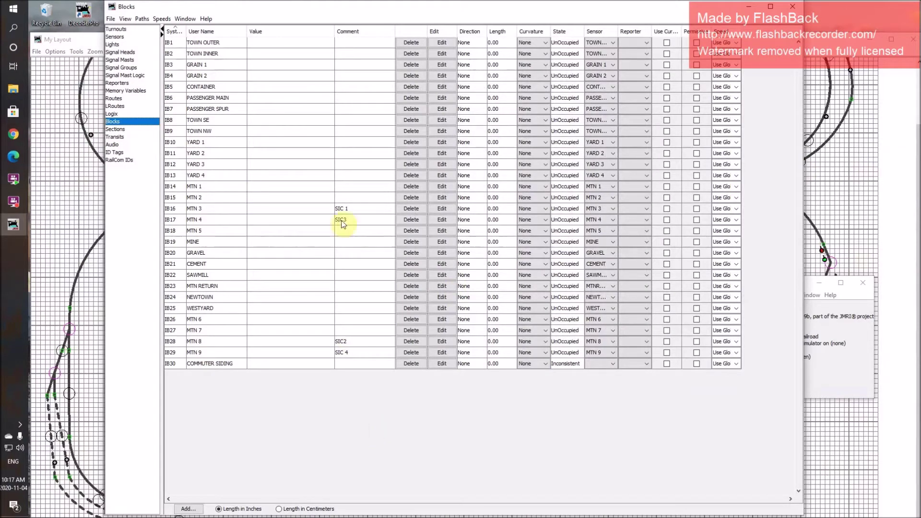
Cancel the Add New Block dialog without adding a block, then minimize the Blocks table.
{"action": "left_click", "coordinate": [192, 507]}
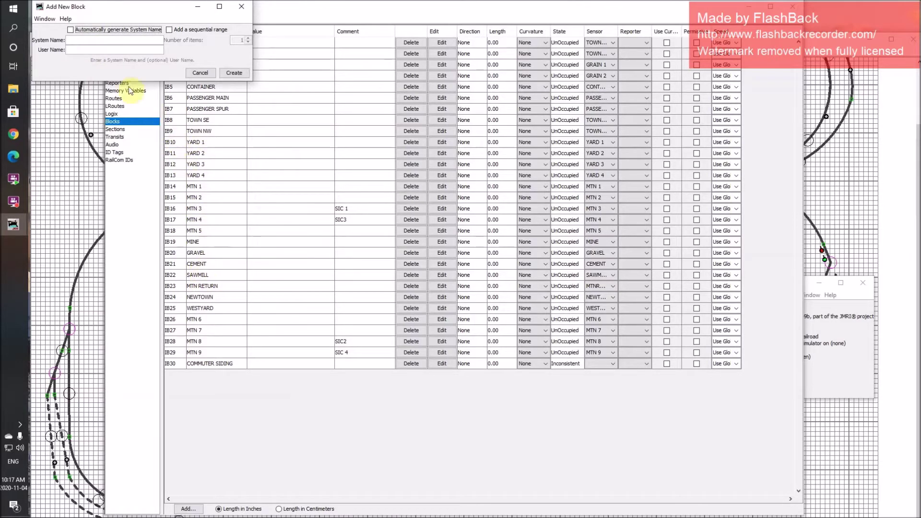
{"action": "left_click", "coordinate": [201, 75]}
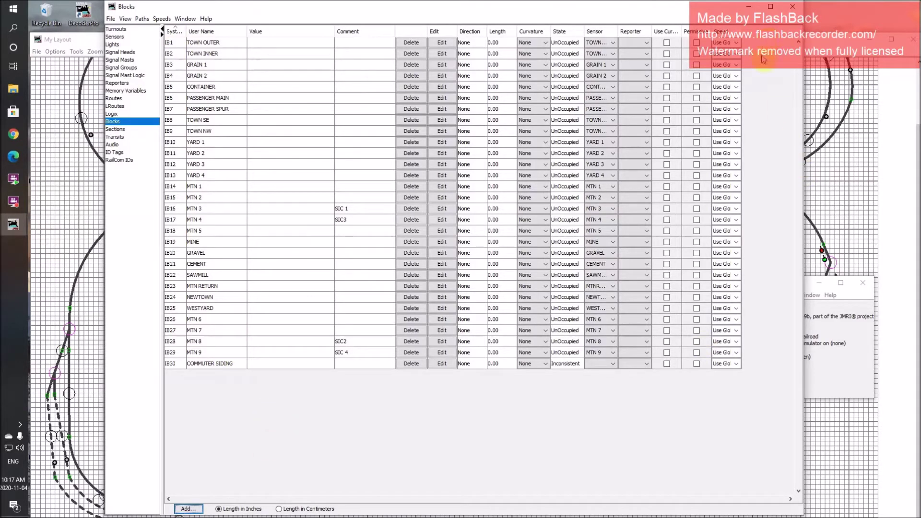
{"action": "left_click", "coordinate": [750, 7]}
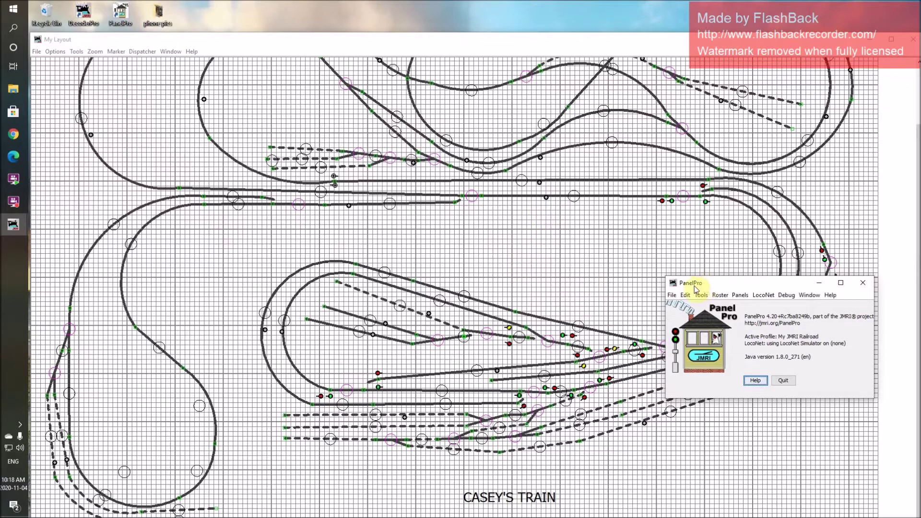
Focus the My Layout panel and mark the inner loop's block occupied via its sensor icon.
{"action": "left_click", "coordinate": [609, 304]}
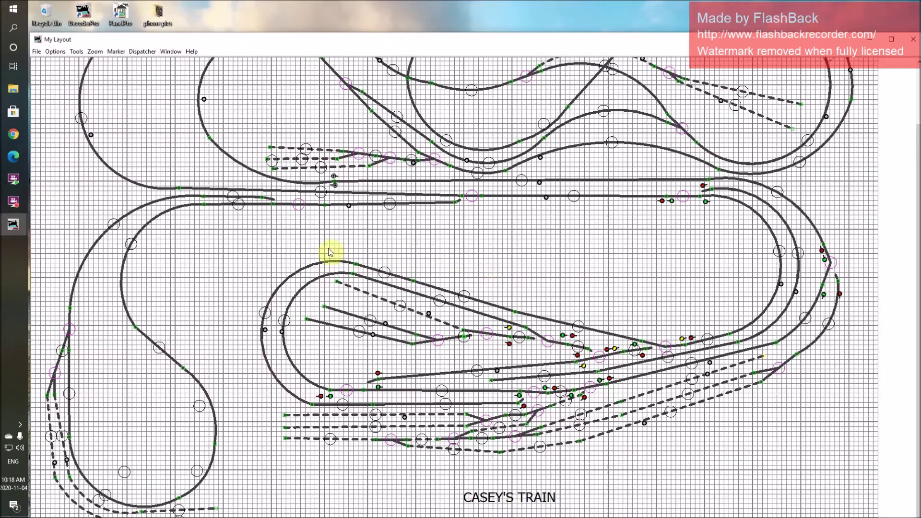
{"action": "left_click", "coordinate": [265, 331]}
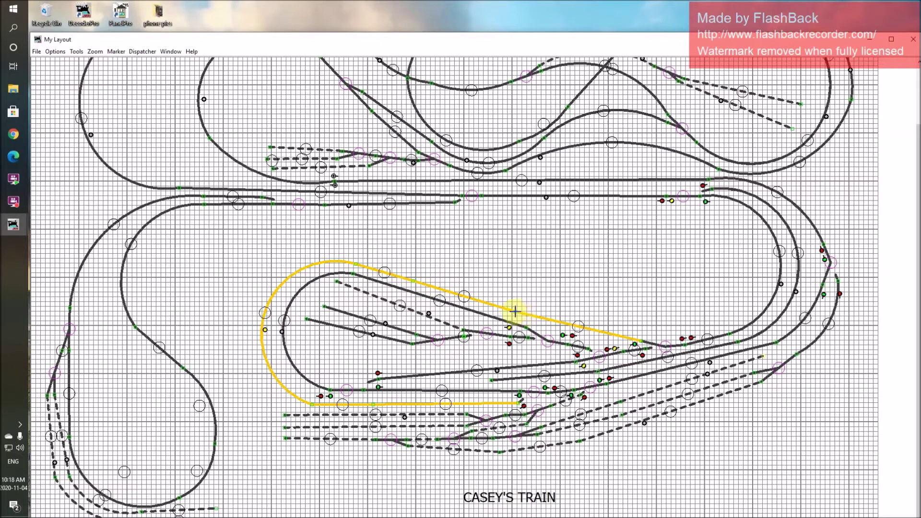
Check the yellow track segments' menus, ending on track segment T38 in block TOWN OUTER.
{"action": "right_click", "coordinate": [464, 296]}
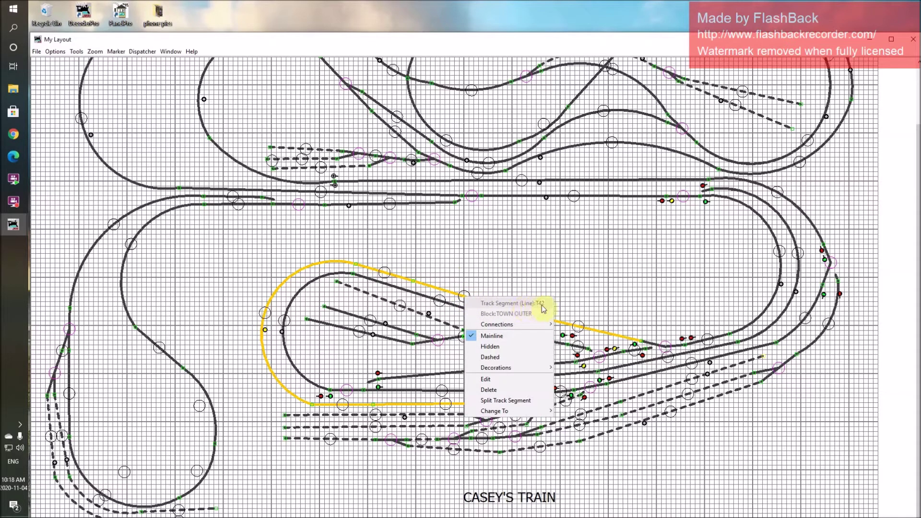
{"action": "left_click", "coordinate": [583, 271]}
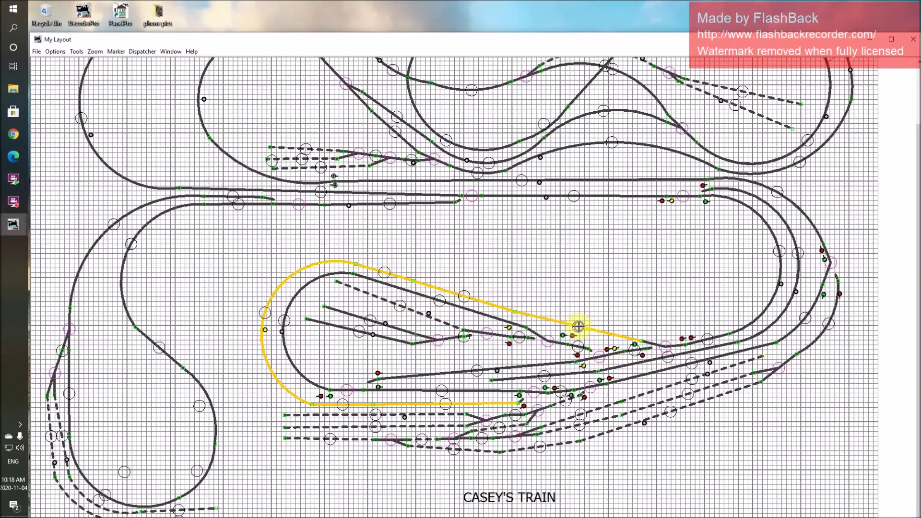
{"action": "right_click", "coordinate": [578, 327]}
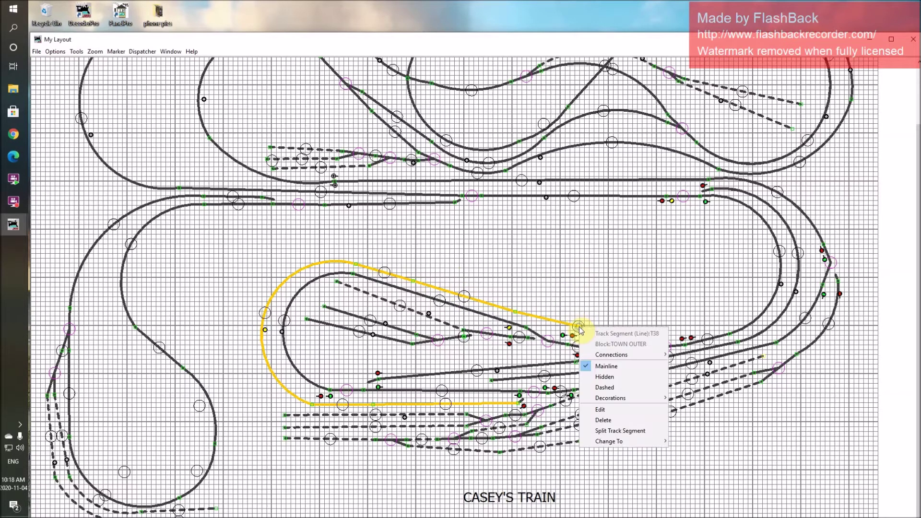
{"action": "left_click", "coordinate": [603, 284]}
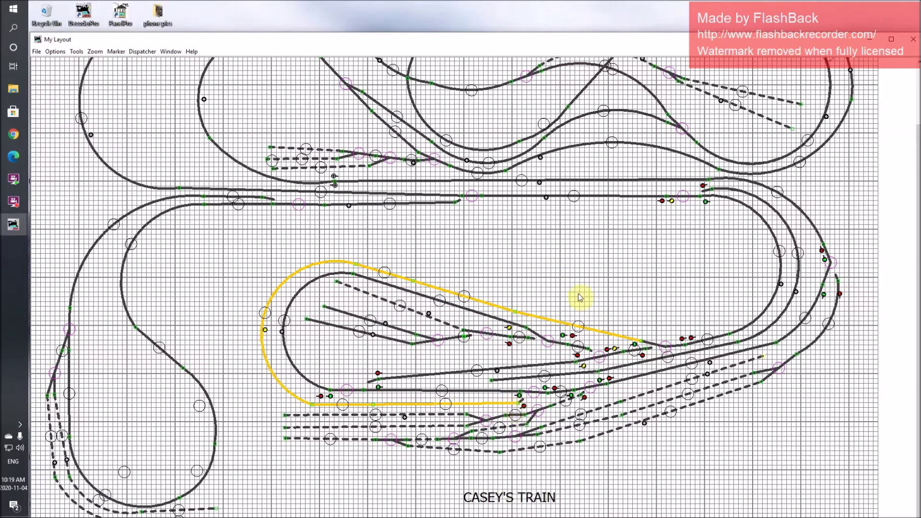
{"action": "right_click", "coordinate": [578, 327]}
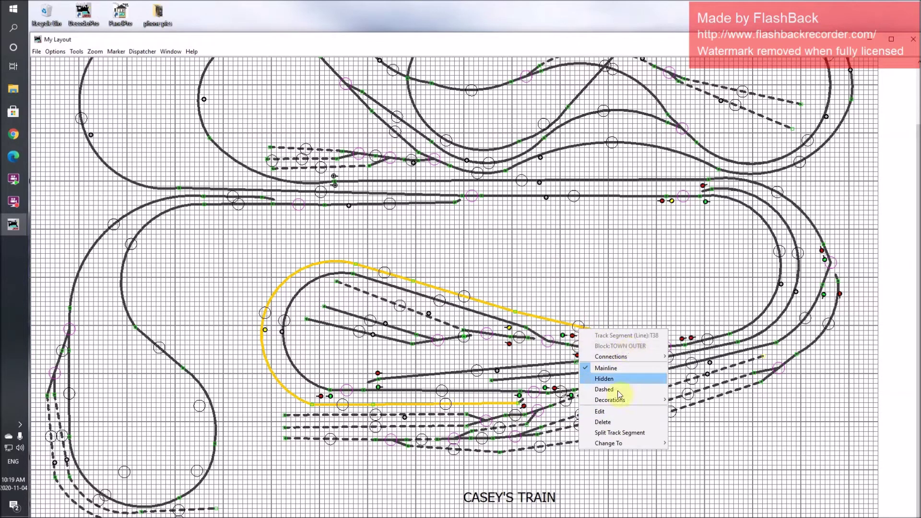
Edit track segment T38, compare its Block Name list with the Blocks table, and keep TOWN OUTER.
{"action": "left_click", "coordinate": [614, 411]}
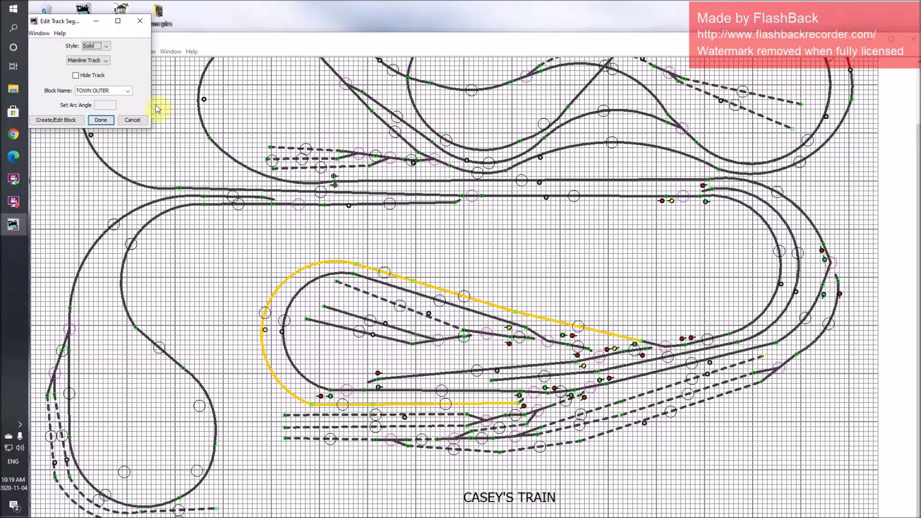
{"action": "left_click", "coordinate": [128, 91]}
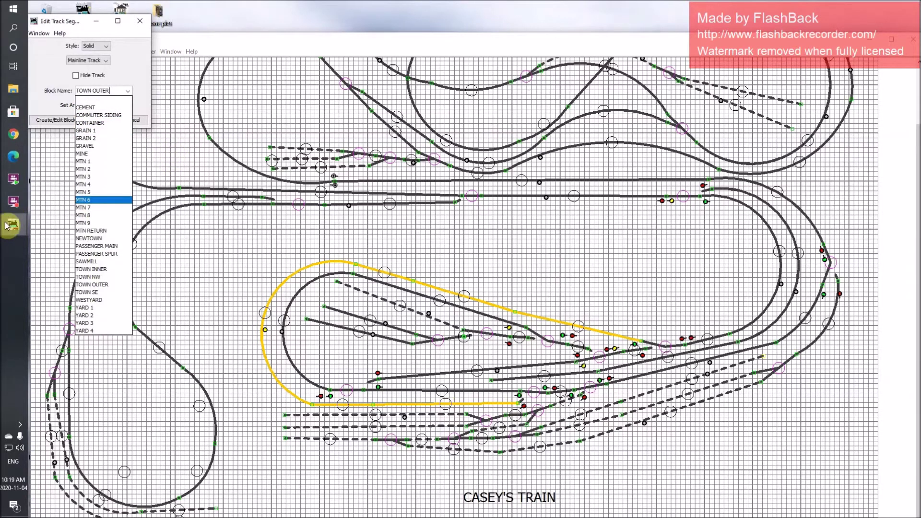
{"action": "mouse_move", "coordinate": [7, 225]}
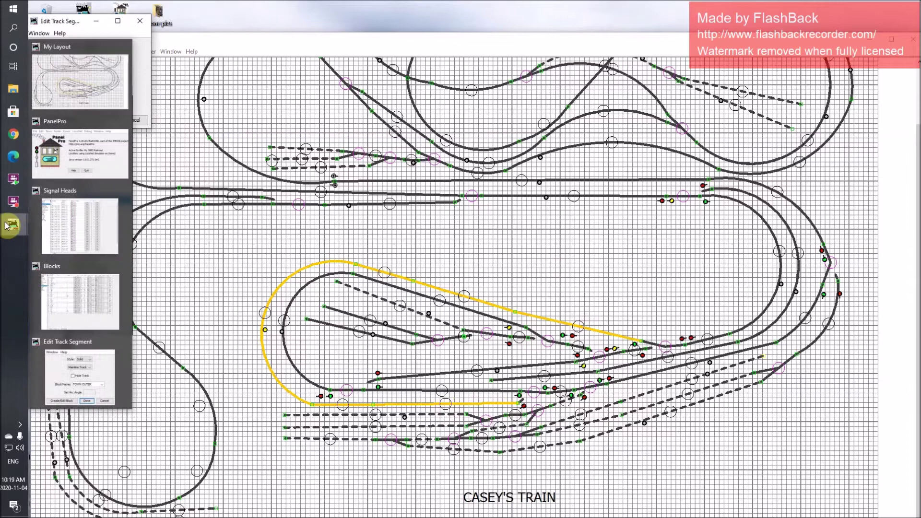
{"action": "left_click", "coordinate": [67, 311]}
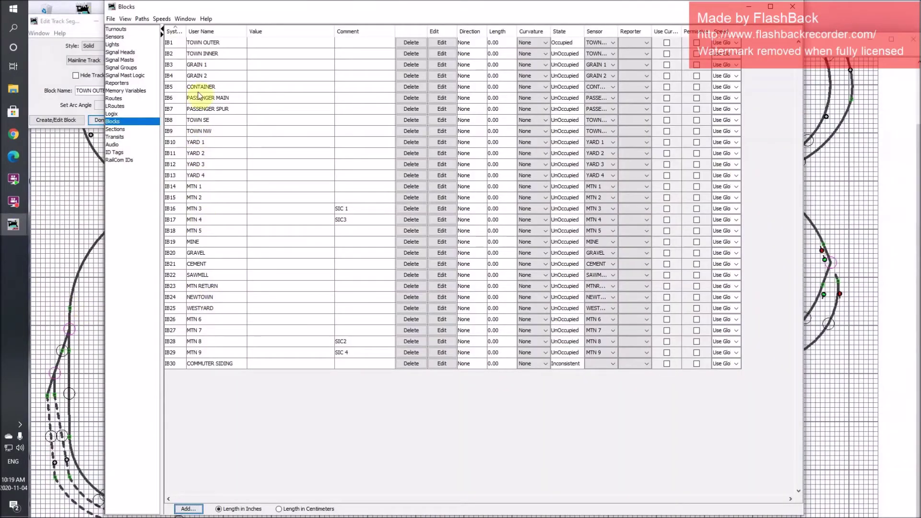
{"action": "left_click", "coordinate": [750, 11]}
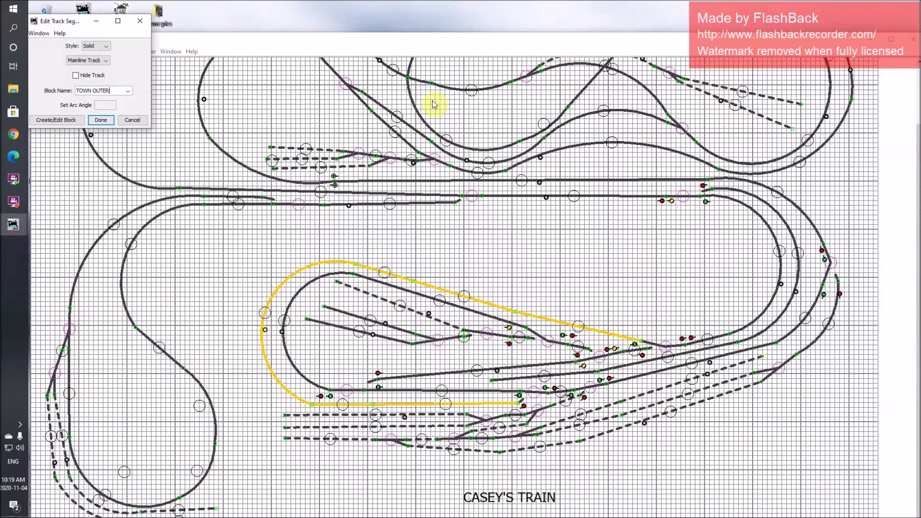
{"action": "left_click", "coordinate": [128, 91]}
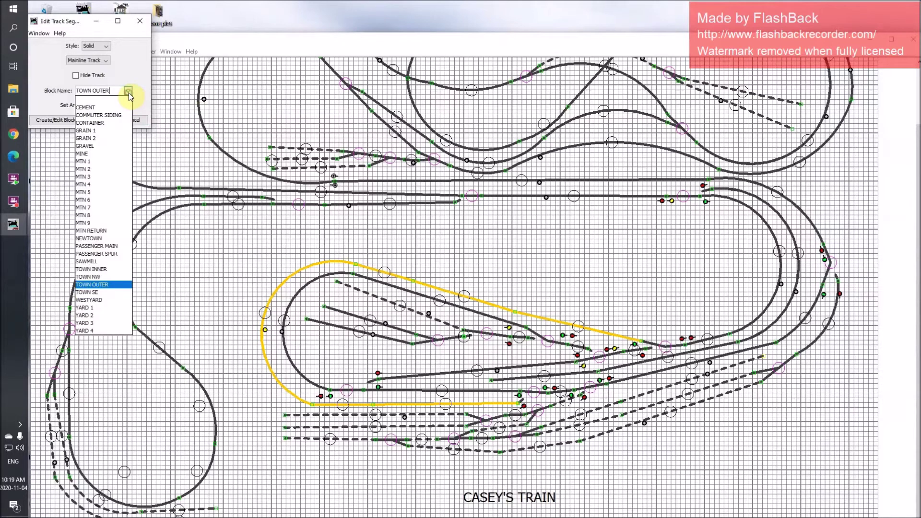
{"action": "left_click", "coordinate": [128, 93]}
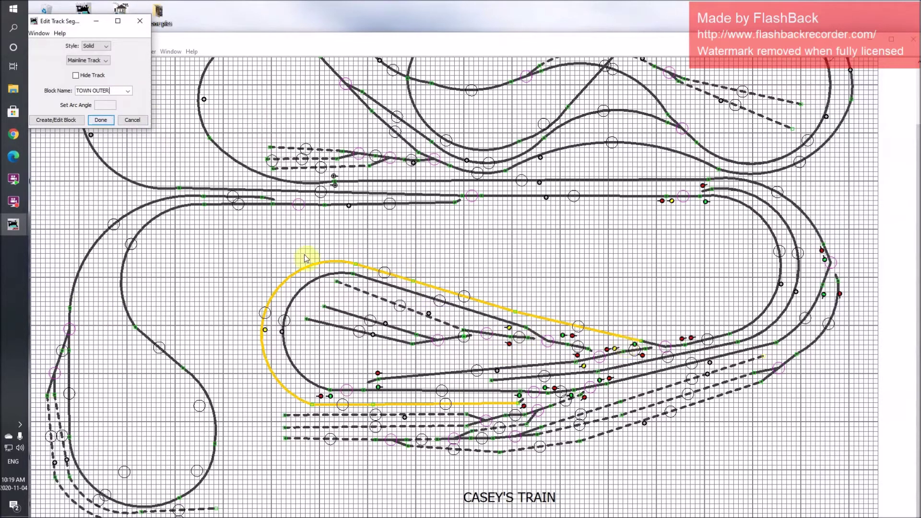
{"action": "left_click", "coordinate": [101, 120]}
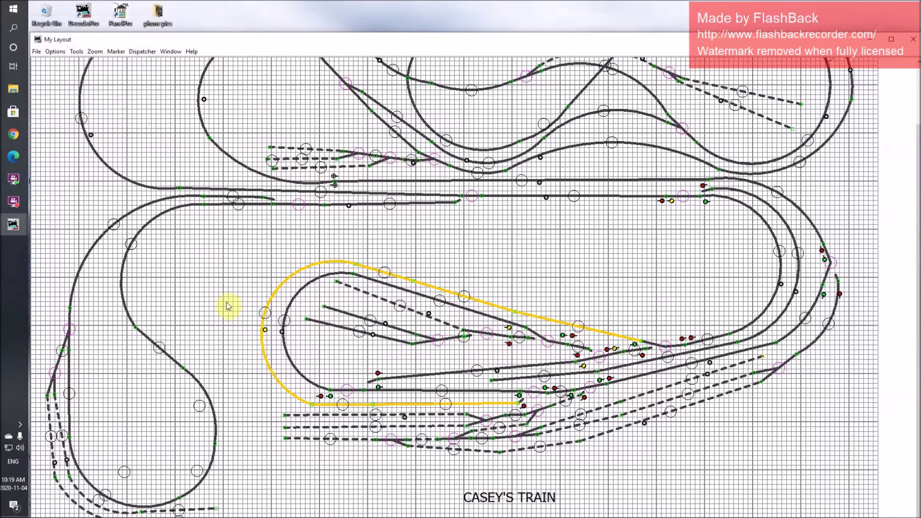
Clear the inner loop highlight, then toggle the inner oval, right inner curve and straight track occupied and back.
{"action": "left_click", "coordinate": [265, 331]}
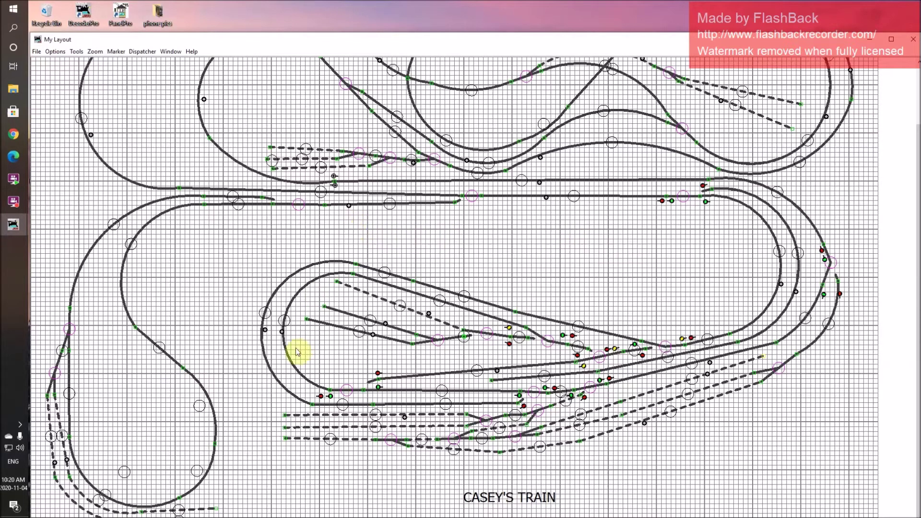
{"action": "left_click", "coordinate": [284, 332]}
{"action": "left_click", "coordinate": [283, 332]}
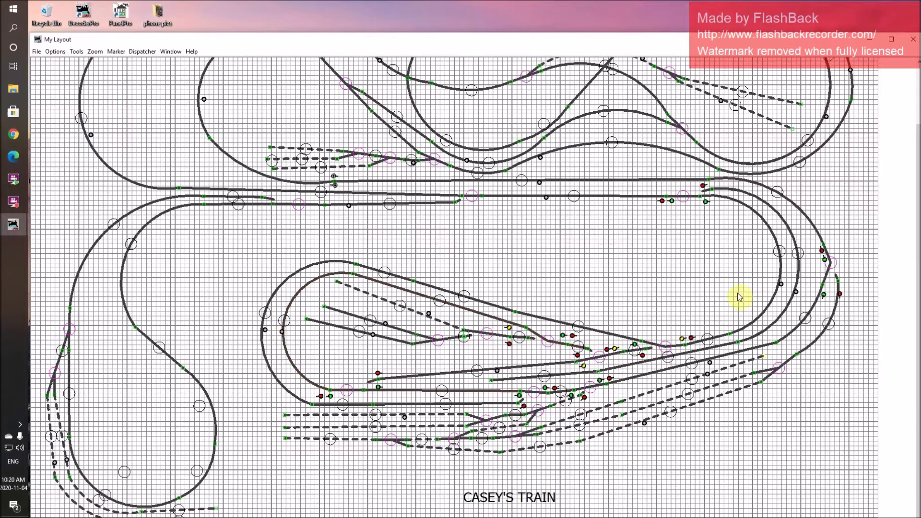
{"action": "left_click", "coordinate": [782, 284]}
{"action": "left_click", "coordinate": [796, 295]}
{"action": "left_click", "coordinate": [549, 198]}
{"action": "left_click", "coordinate": [548, 198]}
{"action": "right_click", "coordinate": [575, 196]}
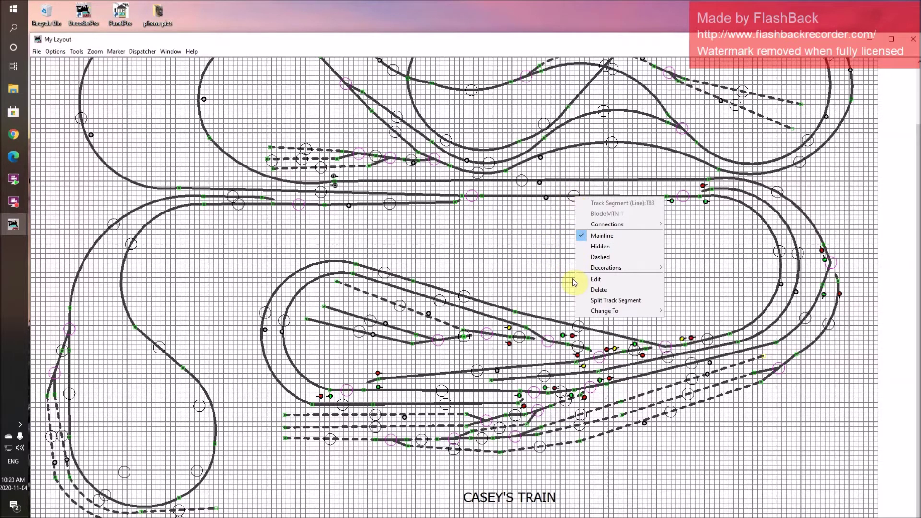
{"action": "left_click", "coordinate": [597, 280]}
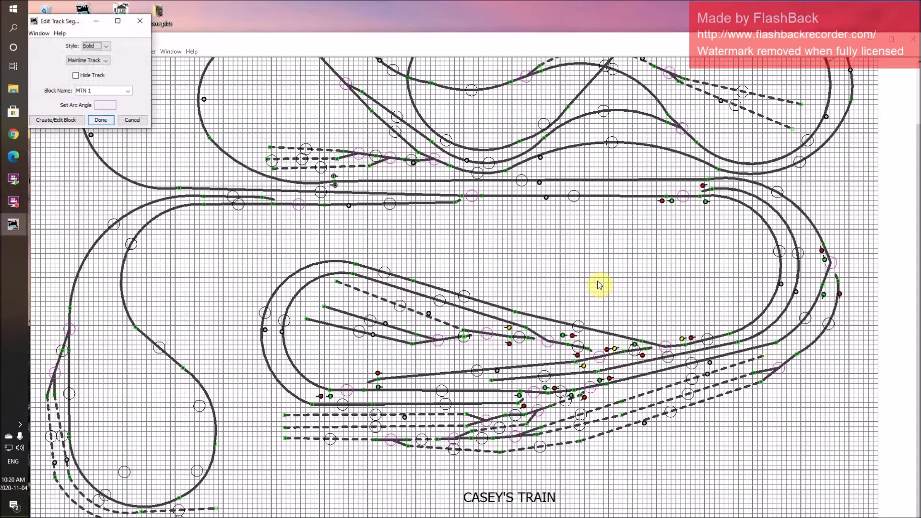
{"action": "left_click", "coordinate": [67, 124]}
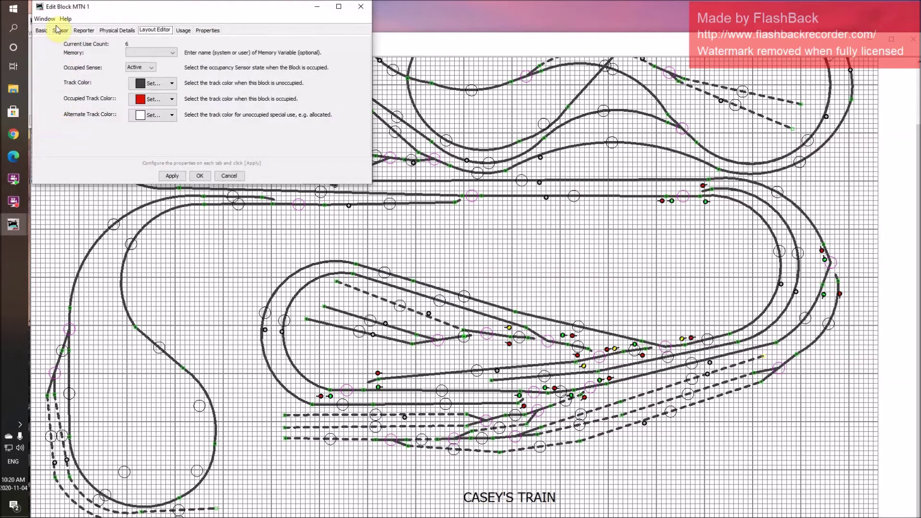
{"action": "left_click", "coordinate": [60, 31]}
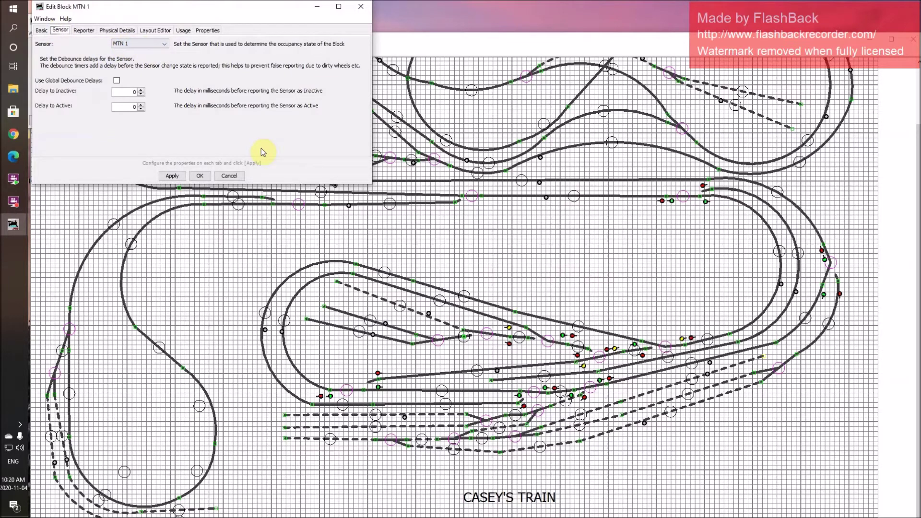
{"action": "left_click", "coordinate": [233, 180]}
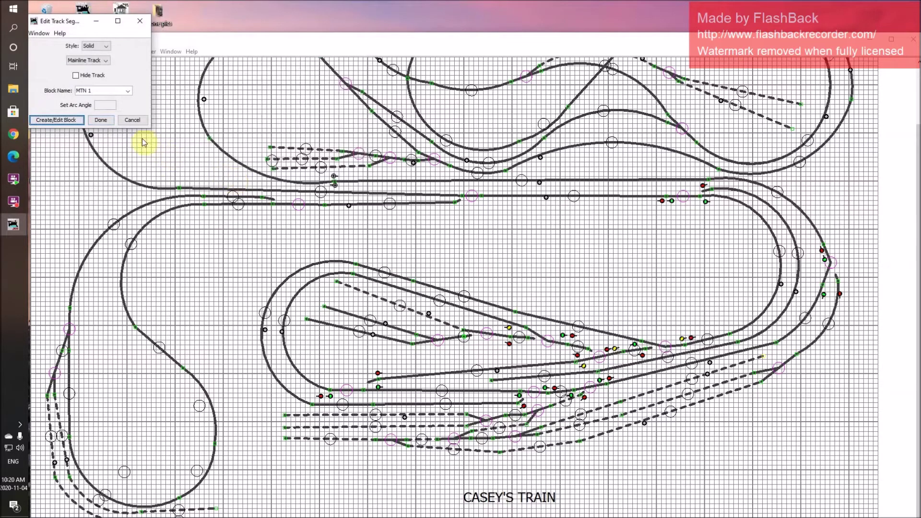
{"action": "left_click", "coordinate": [134, 120]}
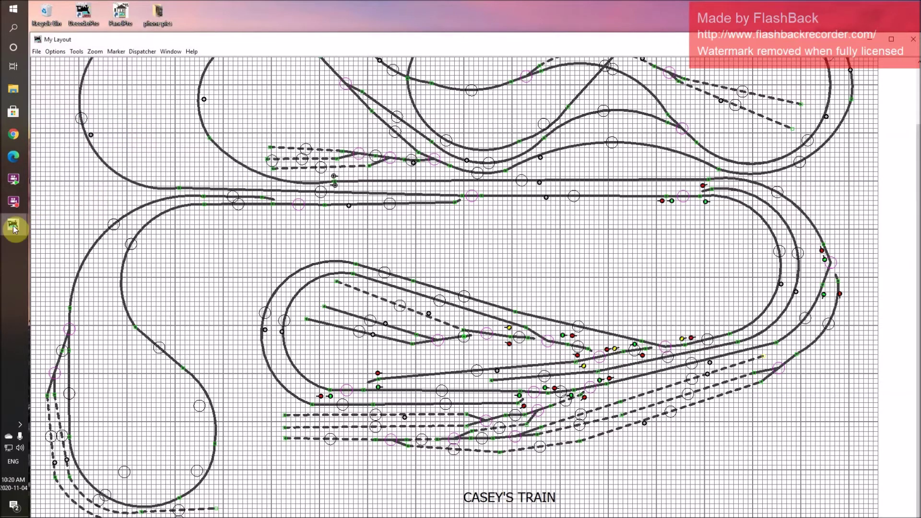
Bring the Blocks table window forward and switch it to the Sensors list (LS1 to LS30).
{"action": "mouse_move", "coordinate": [14, 228]}
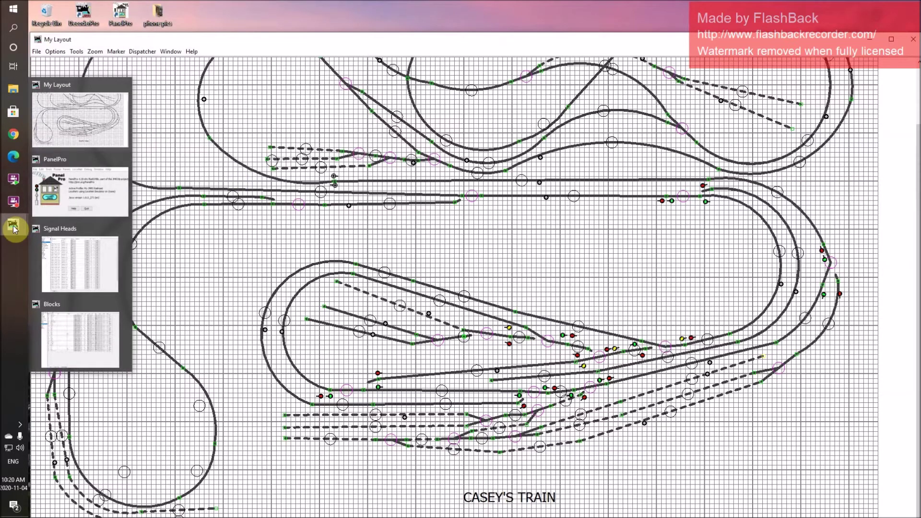
{"action": "left_click", "coordinate": [71, 336]}
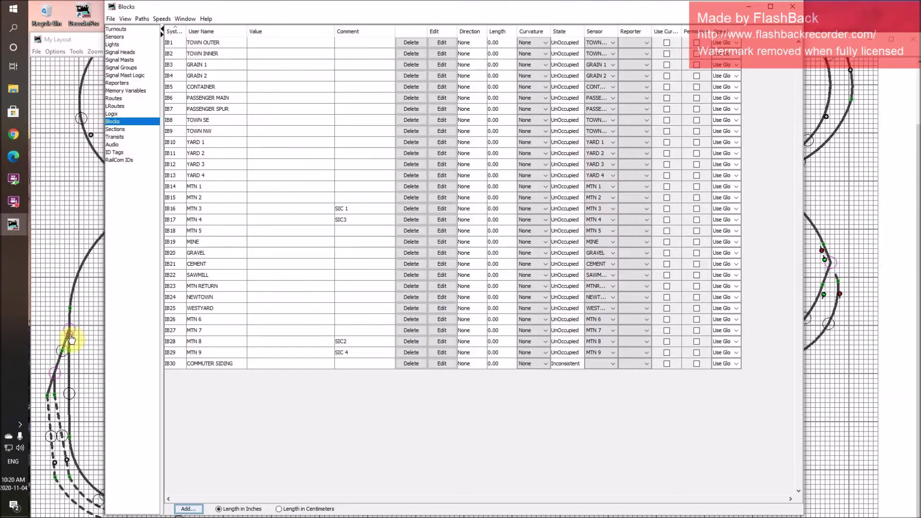
{"action": "left_click", "coordinate": [115, 39]}
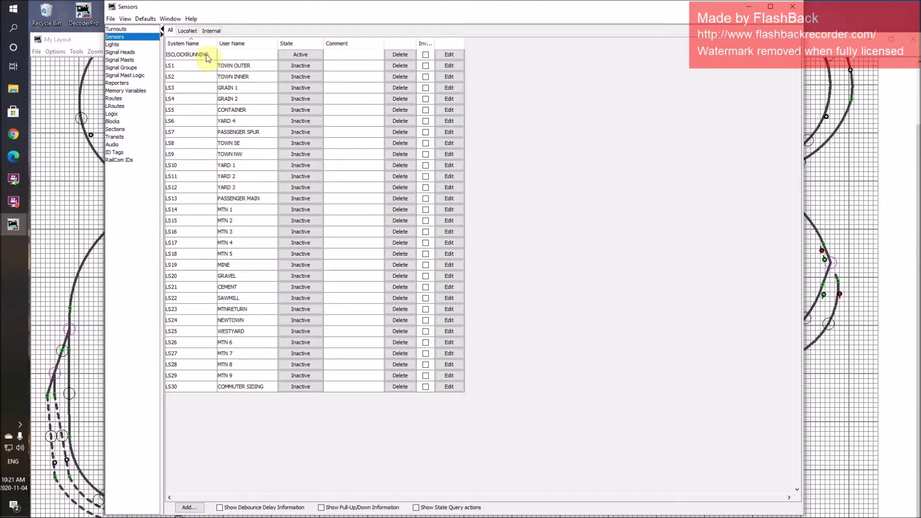
{"action": "left_click", "coordinate": [190, 507]}
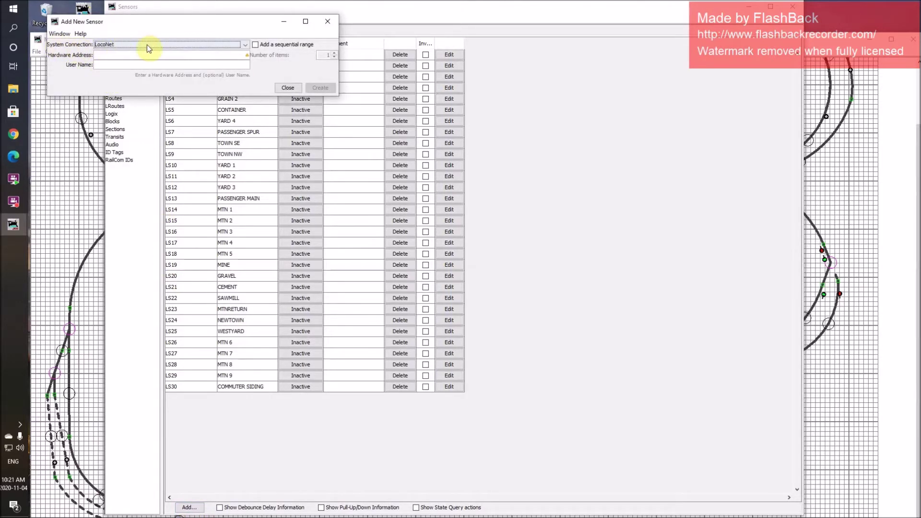
{"action": "left_click", "coordinate": [246, 45]}
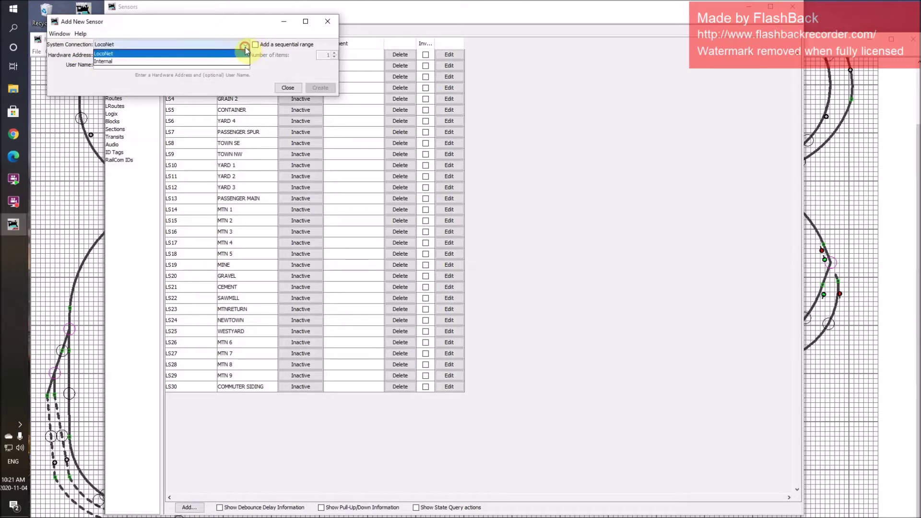
{"action": "left_click", "coordinate": [209, 55]}
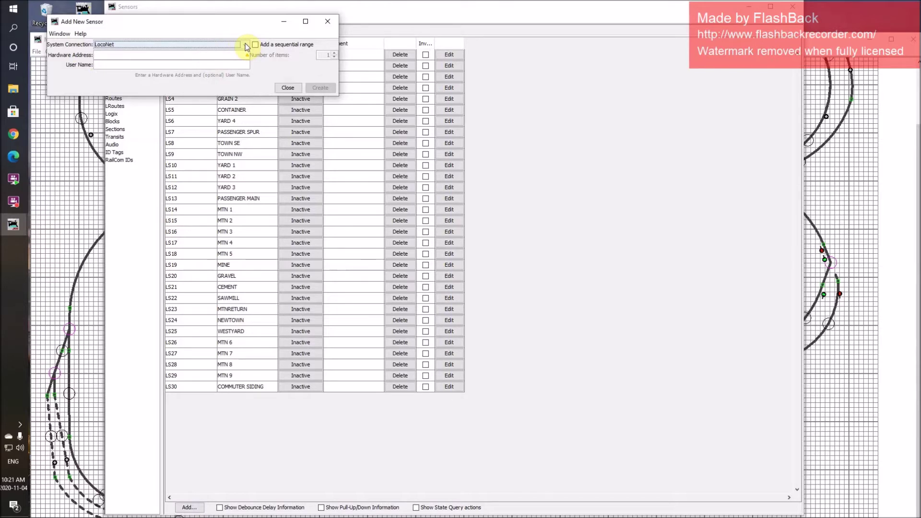
{"action": "left_click", "coordinate": [188, 55]}
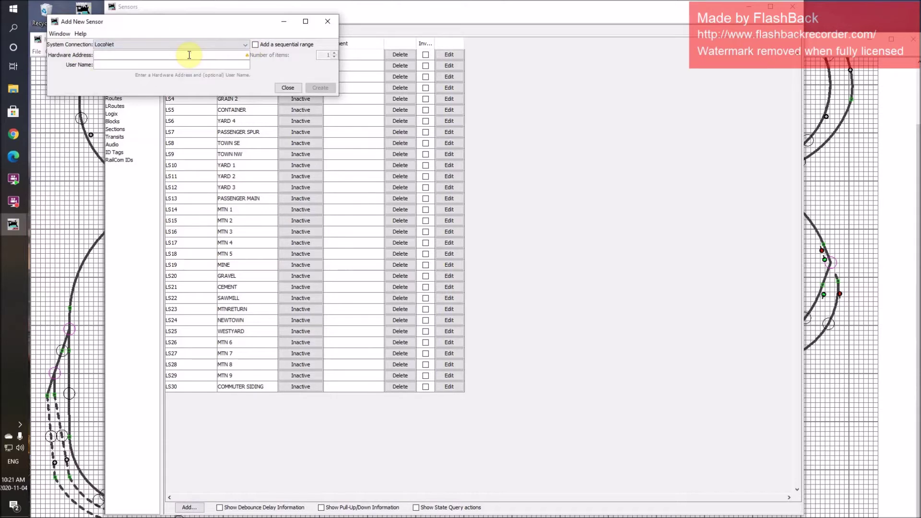
{"action": "type", "text": "31"}
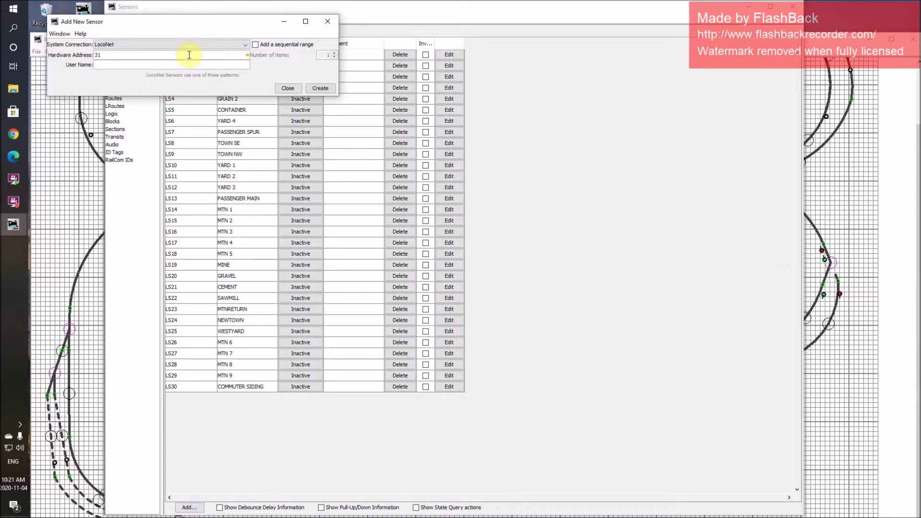
{"action": "type", "text": "ggggg"}
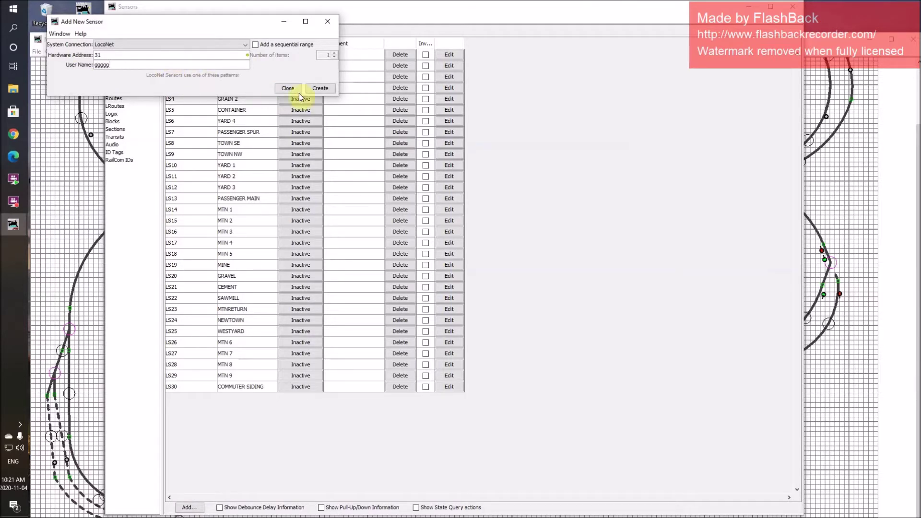
{"action": "left_click", "coordinate": [319, 88]}
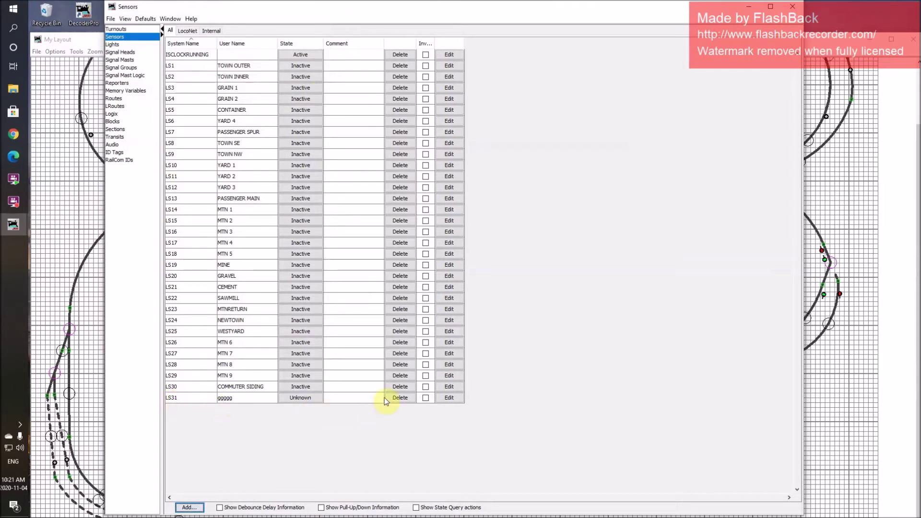
{"action": "left_click", "coordinate": [400, 399]}
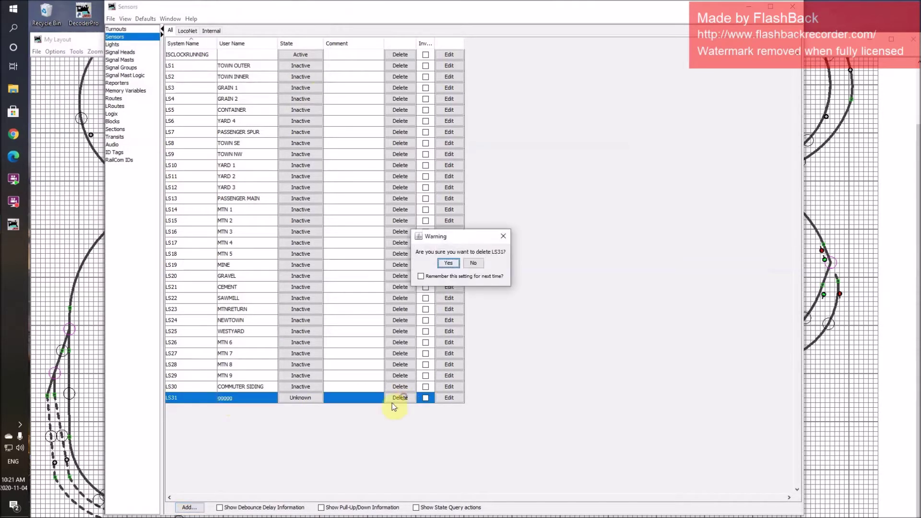
{"action": "left_click", "coordinate": [451, 264]}
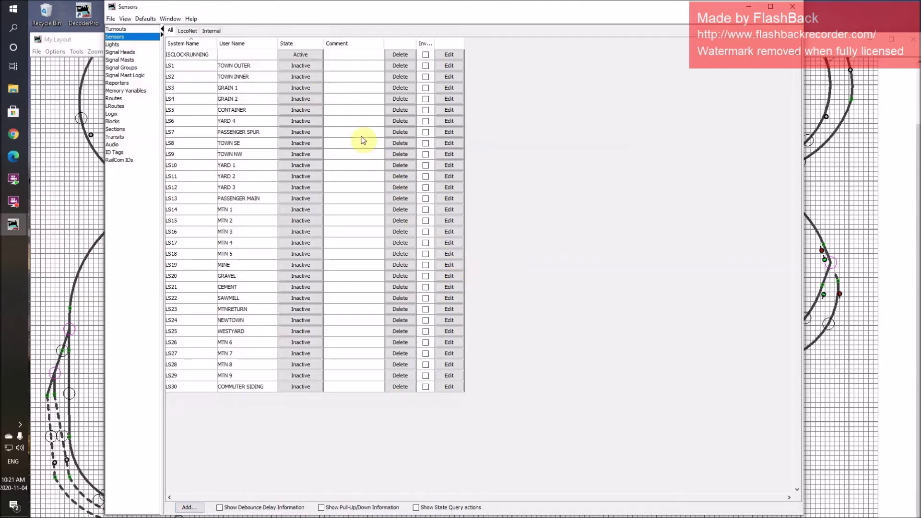